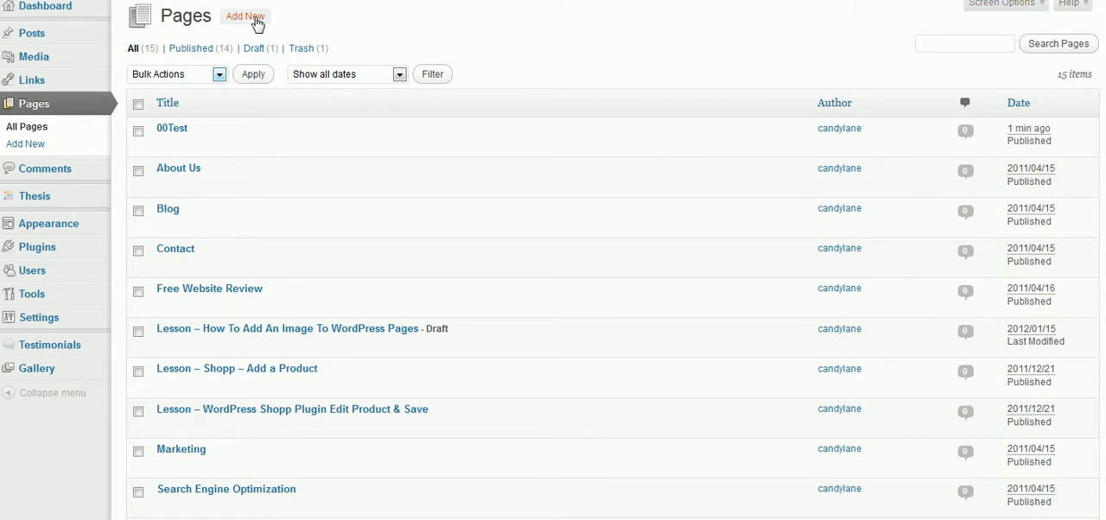
Step: Add a new page titled with "00", the person's first name and "Was Here"
left_click(245, 16)
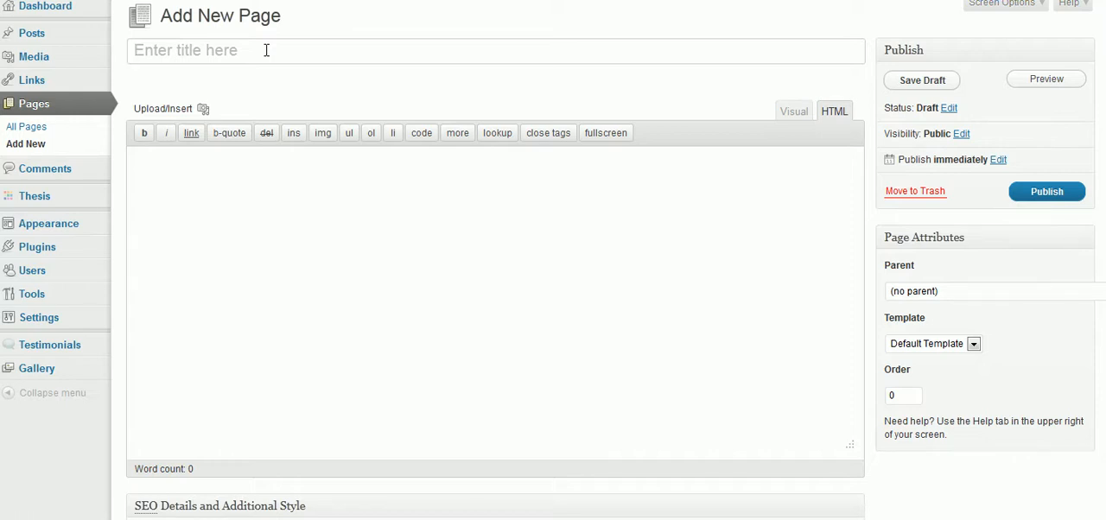
type("00")
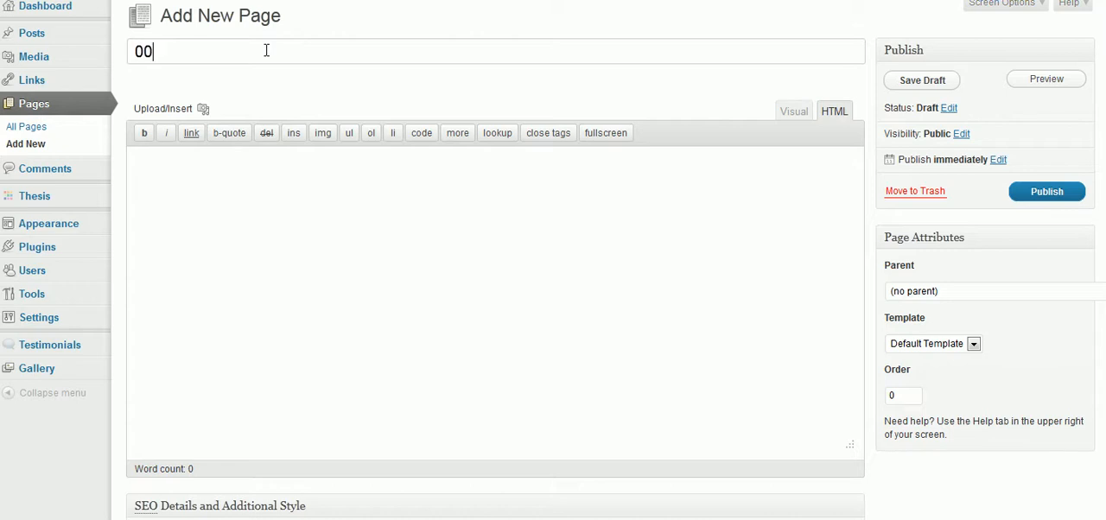
type(" Tracy")
left_click_drag(216, 50, 128, 49)
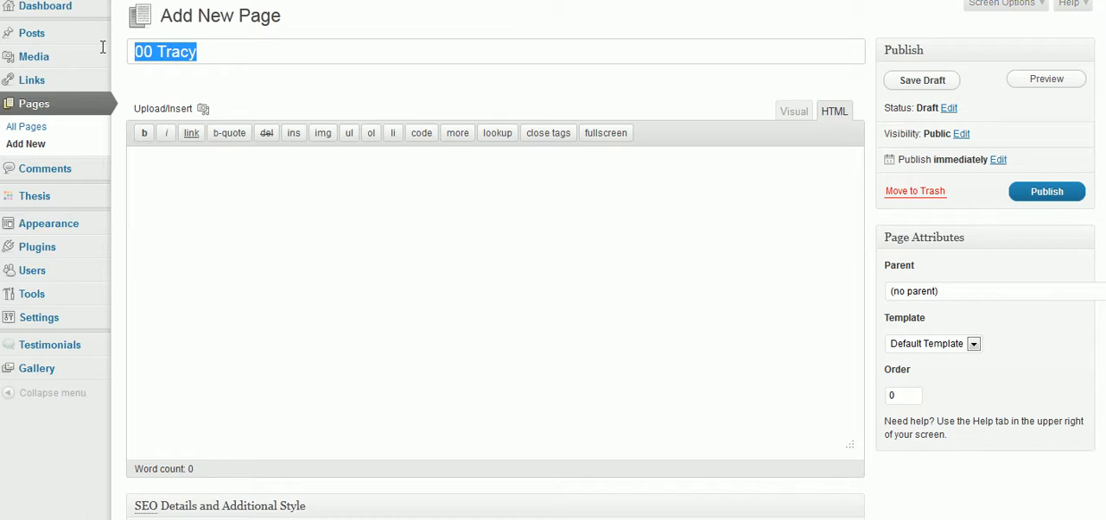
left_click(299, 51)
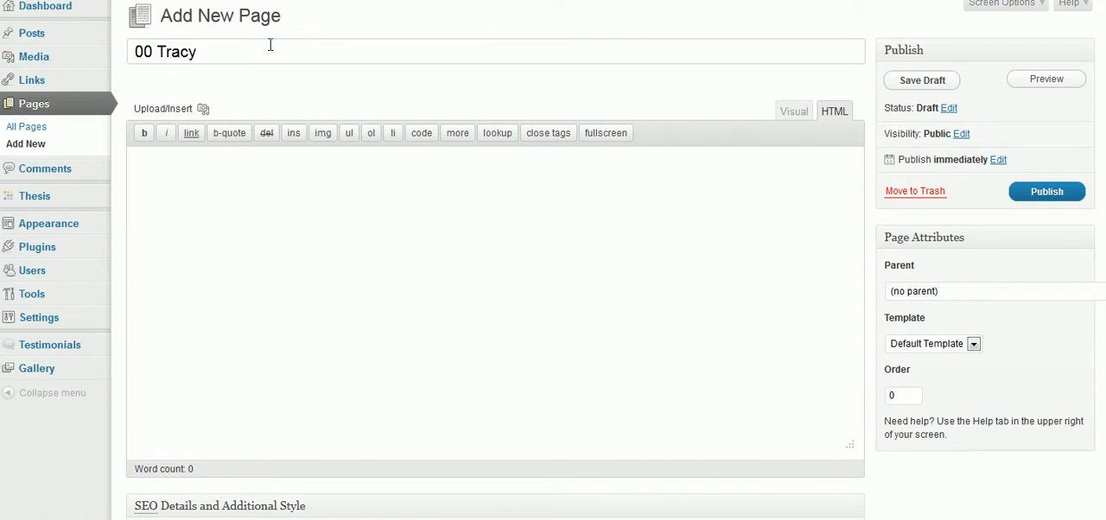
type("Was Here")
Step: Paste the article about Googling yourself into the page body with a blank line between its two paragraphs, shown in the visual editor
left_click(136, 164)
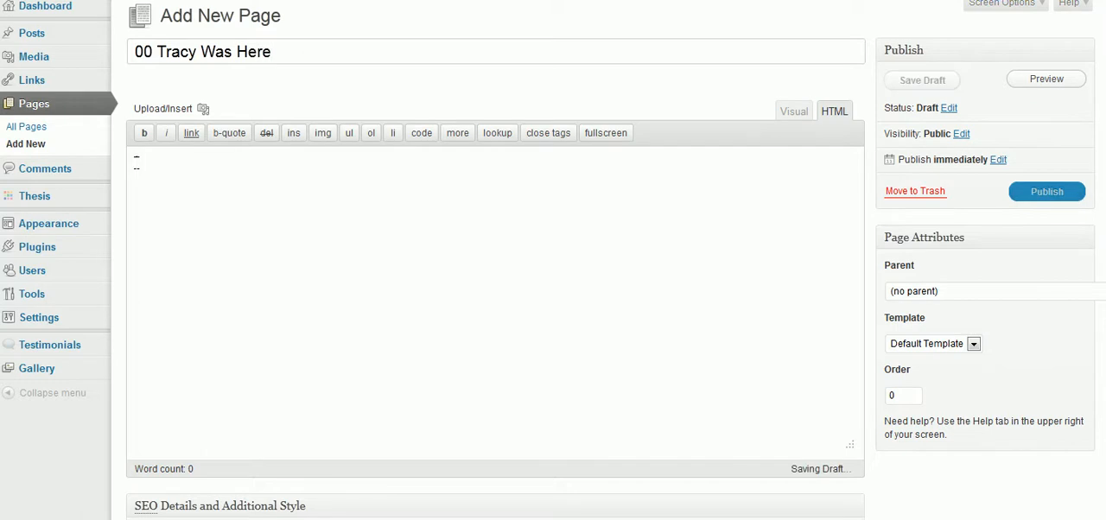
type("Have you ever Googled yourself? It is actually called a vanity search and so many people are surprised by what they see.  If you have a LinkedIn profile, Twitter account or a Facebook page I would bet you they are on the first page of the results.  Is your website on the first page?  Due to the heavy traffic of the social giants they will show high but your goal should be to have your website on the list as well. Another thing you should learn by doing this is all the other places you show up. Are those websites telling your story you want told? Are you able to edit any of these websites? Try to optimize the data on those sites if they are going to come up high for your name make sure any profile information points back to you and your website.")
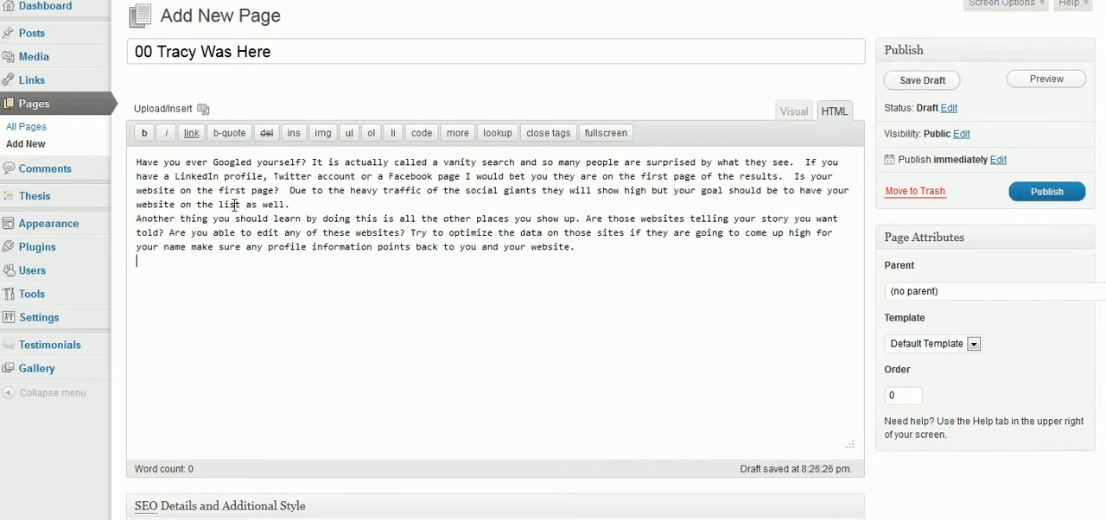
left_click(301, 205)
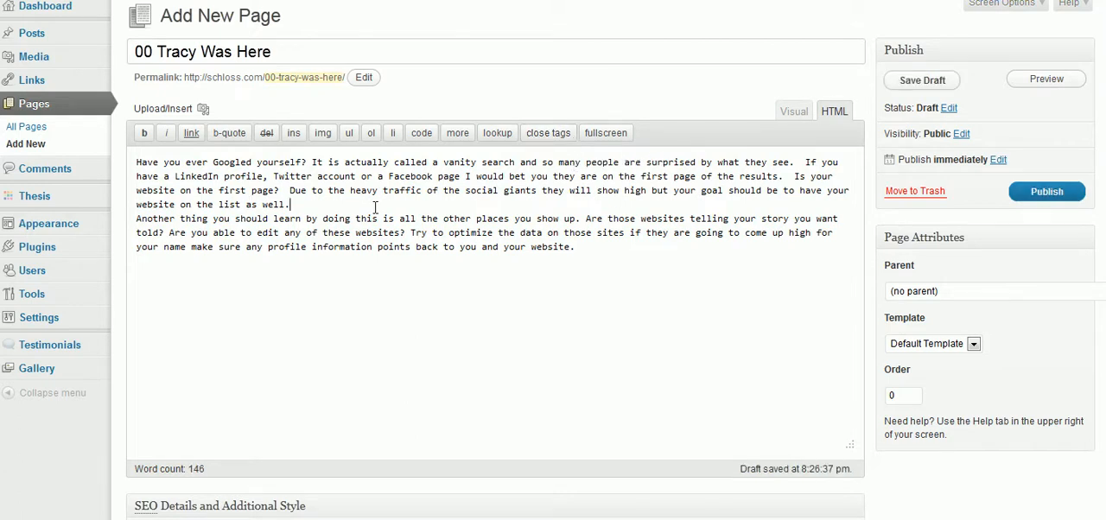
key("Return")
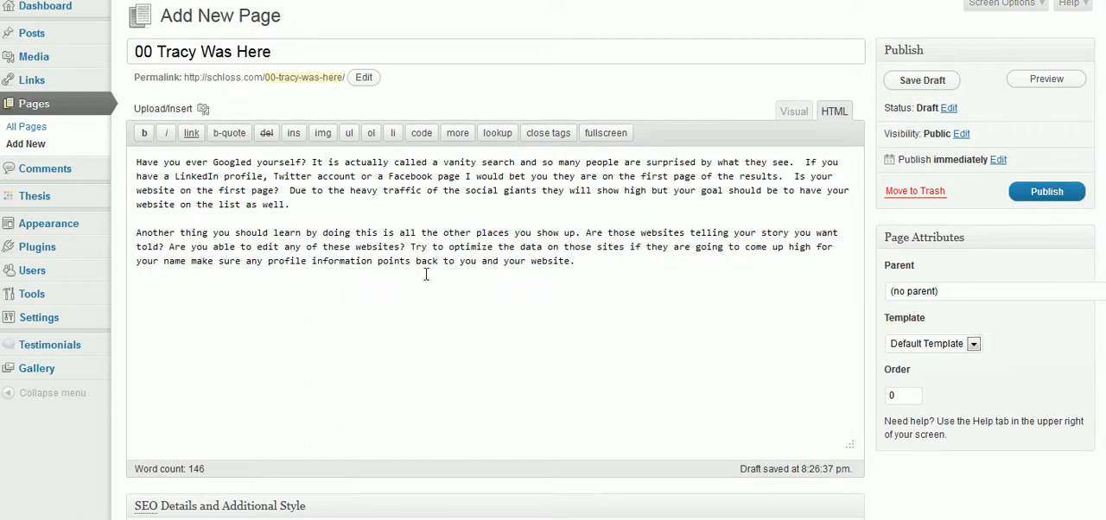
left_click(787, 114)
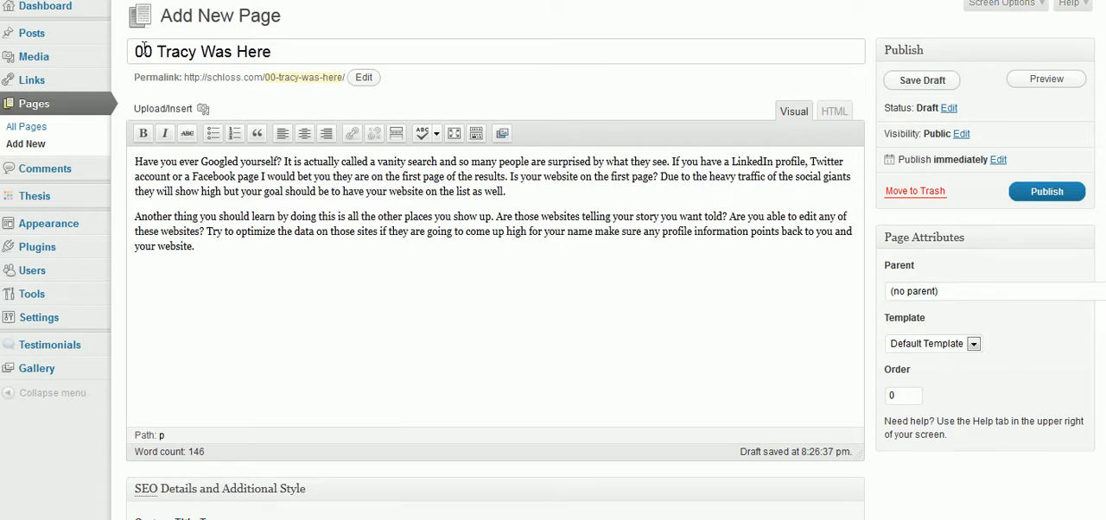
left_click_drag(142, 52, 280, 45)
left_click(223, 162)
left_click_drag(135, 77, 350, 80)
left_click(465, 77)
left_click_drag(278, 52, 146, 52)
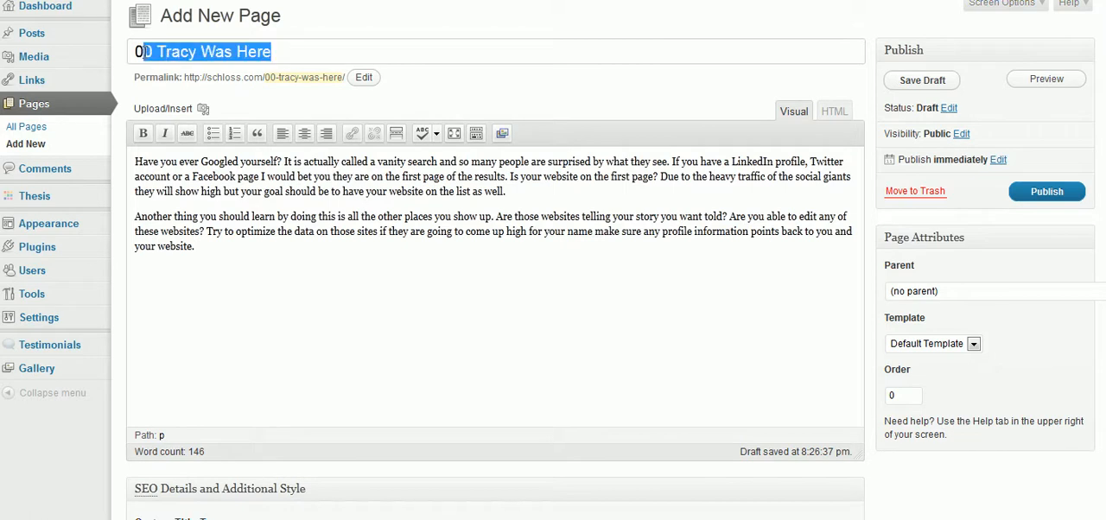
Step: Change the ending of the page's permalink to "Schloss web services"
left_click(366, 79)
left_click_drag(376, 81, 237, 83)
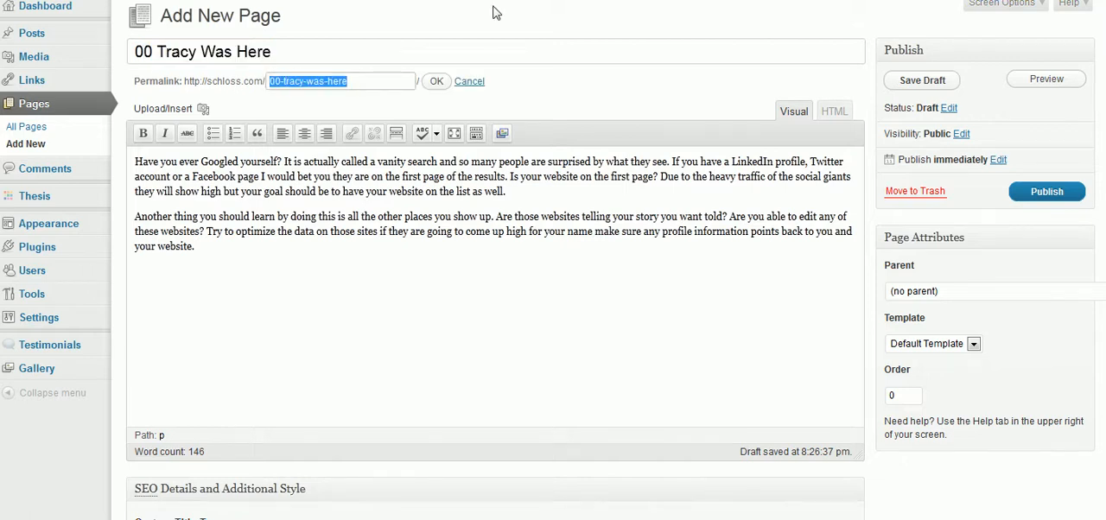
type("Schloss")
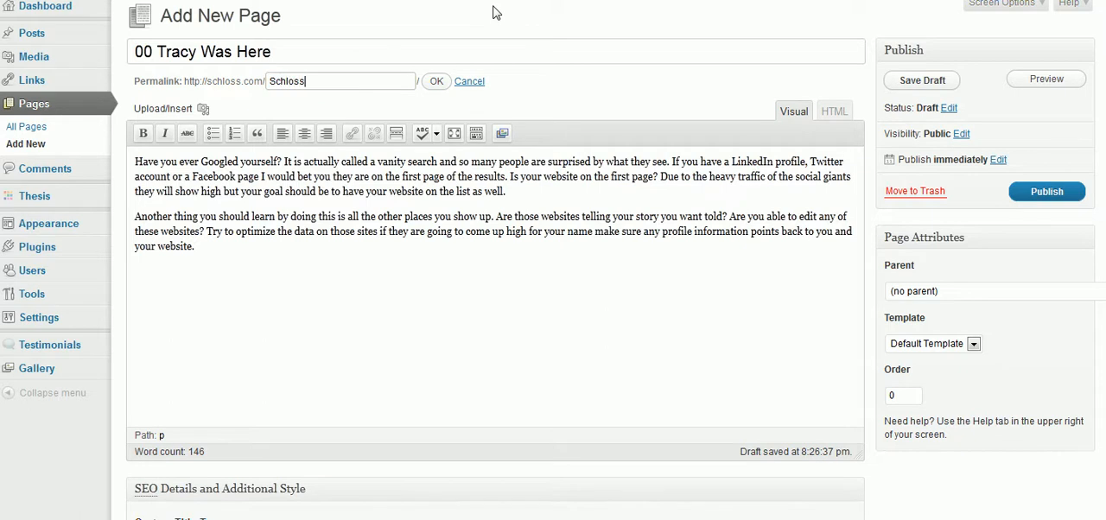
type(" web services")
left_click(437, 83)
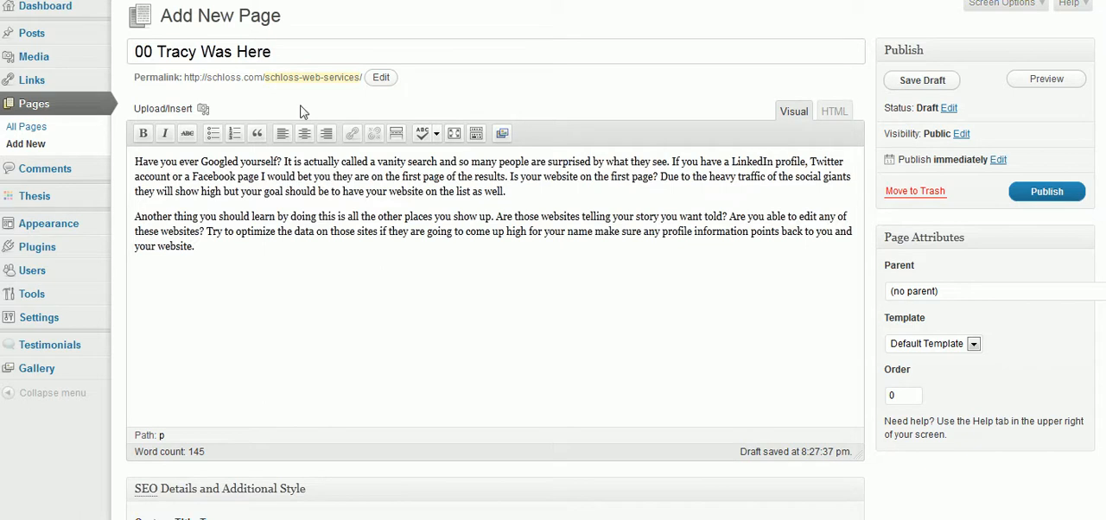
left_click_drag(286, 52, 134, 52)
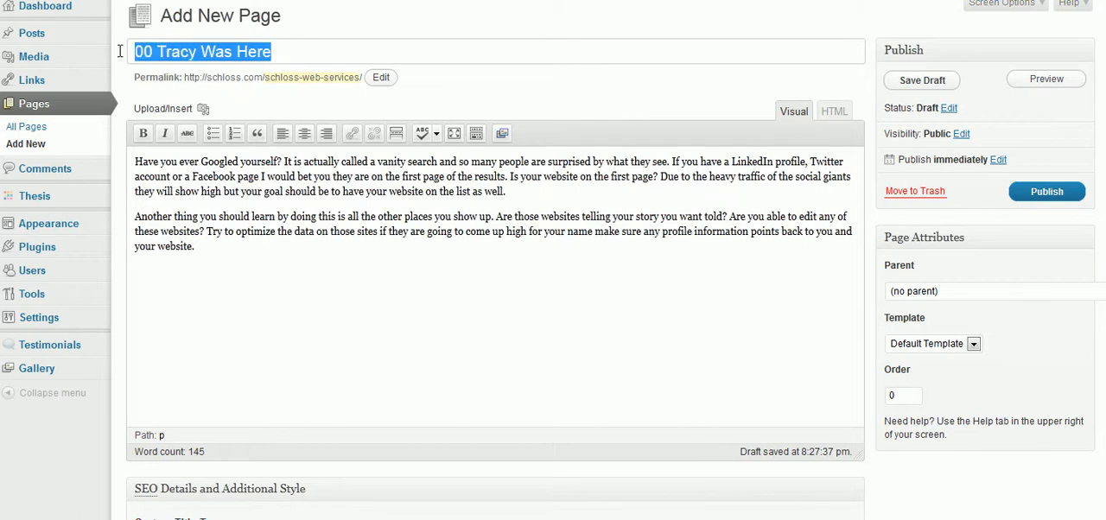
left_click_drag(265, 77, 370, 81)
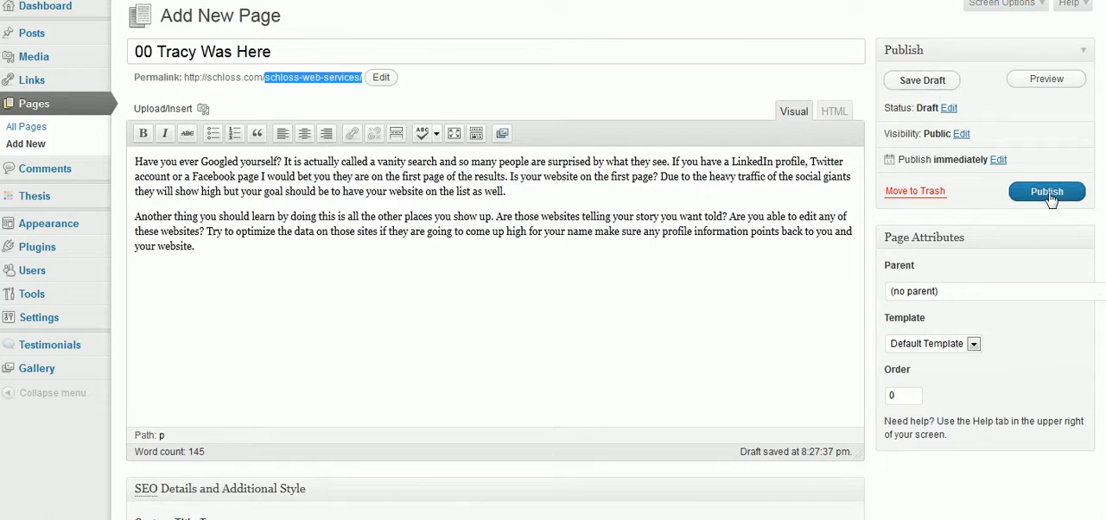
Step: Open the page's publish date settings and look through the available months
left_click(998, 160)
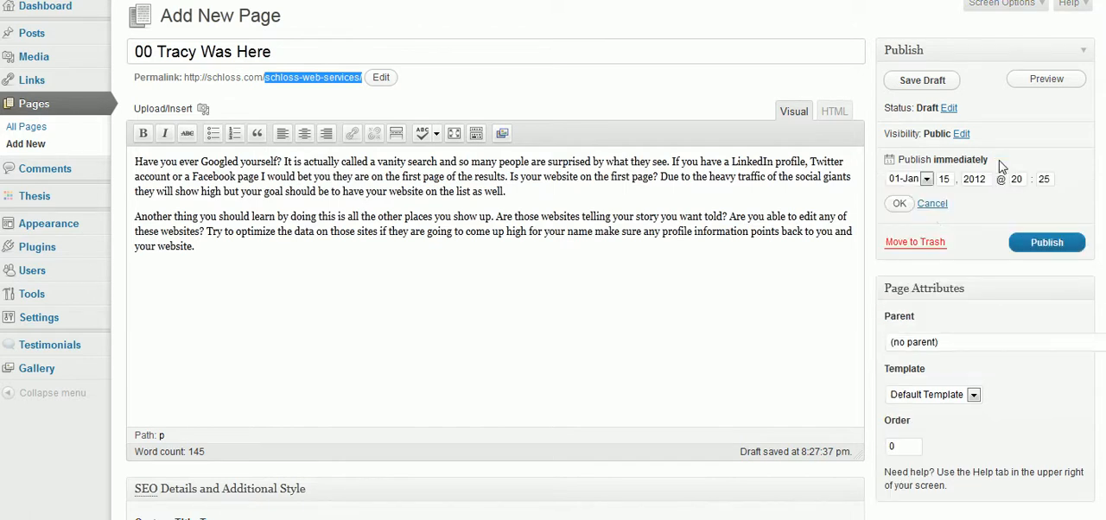
double_click(953, 179)
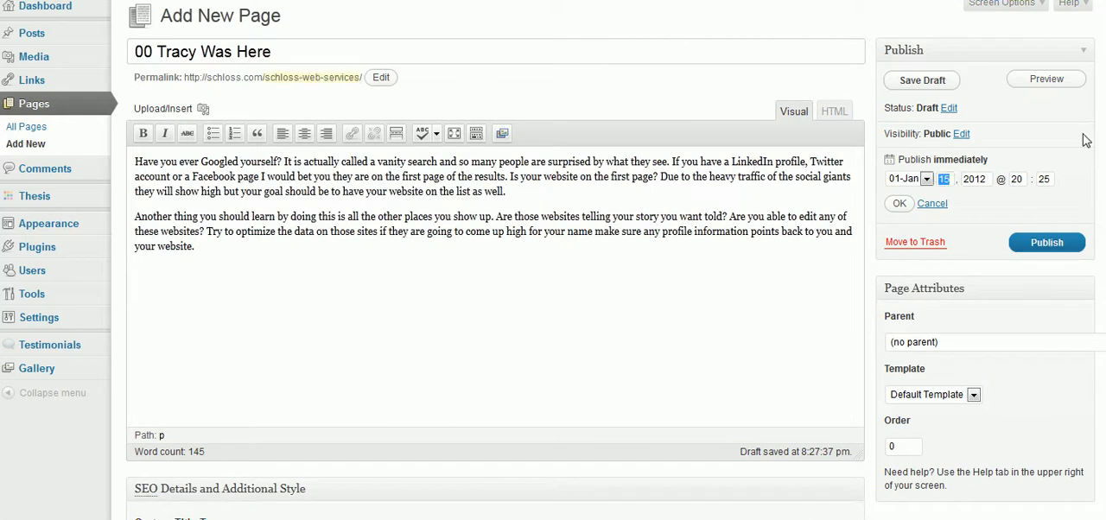
left_click(927, 181)
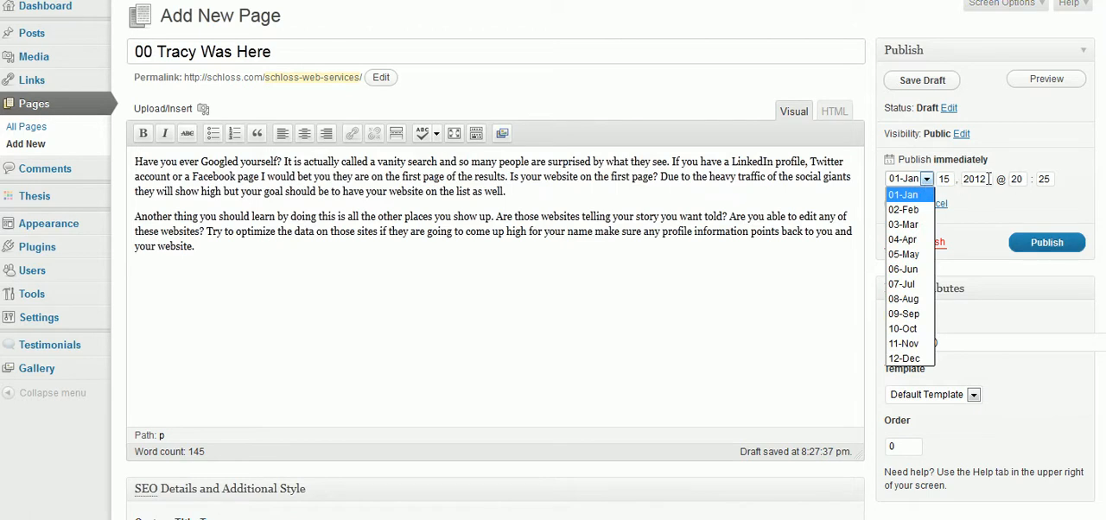
left_click(1079, 166)
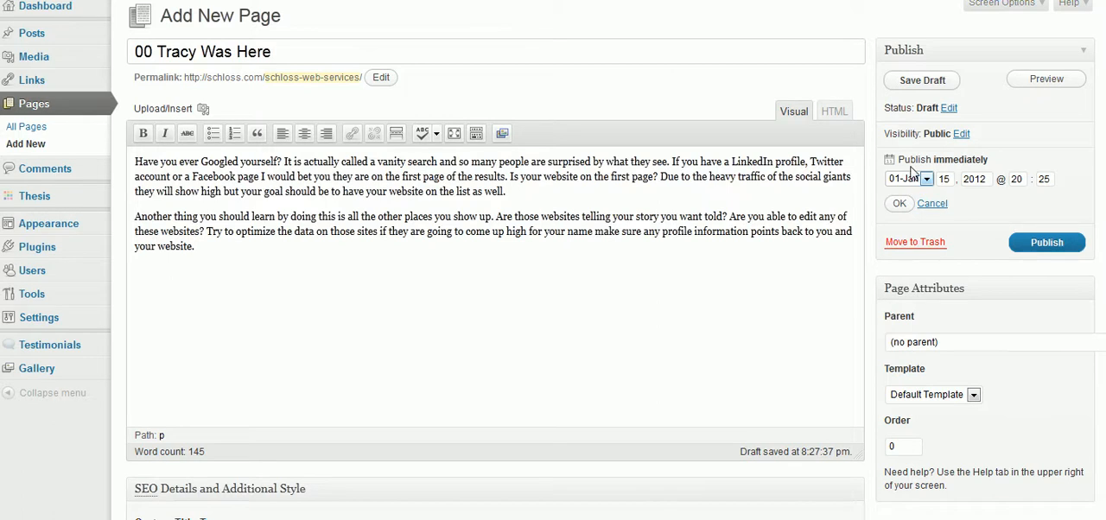
Step: Try the Password protected visibility for the page and set it back to Public
left_click(961, 135)
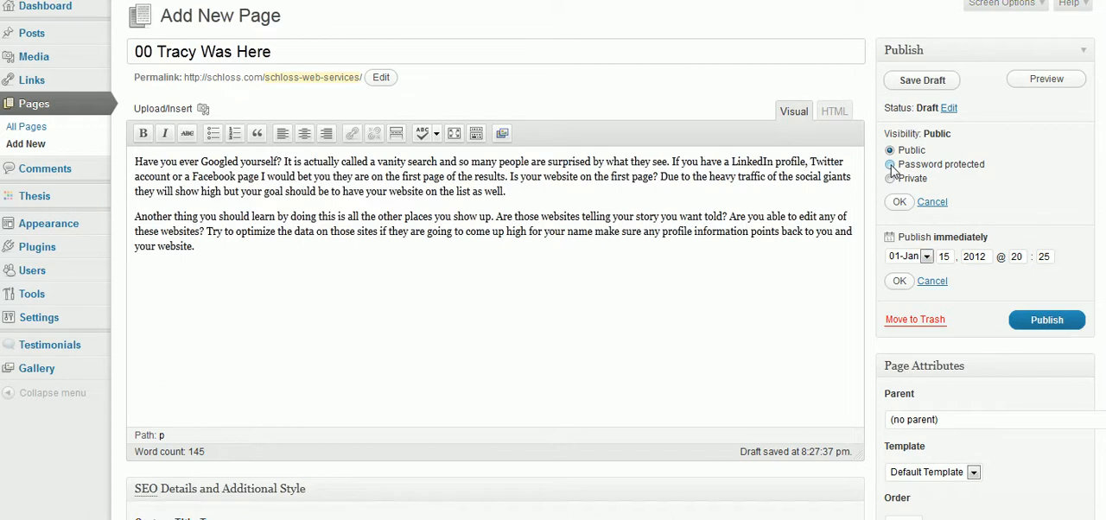
left_click(891, 166)
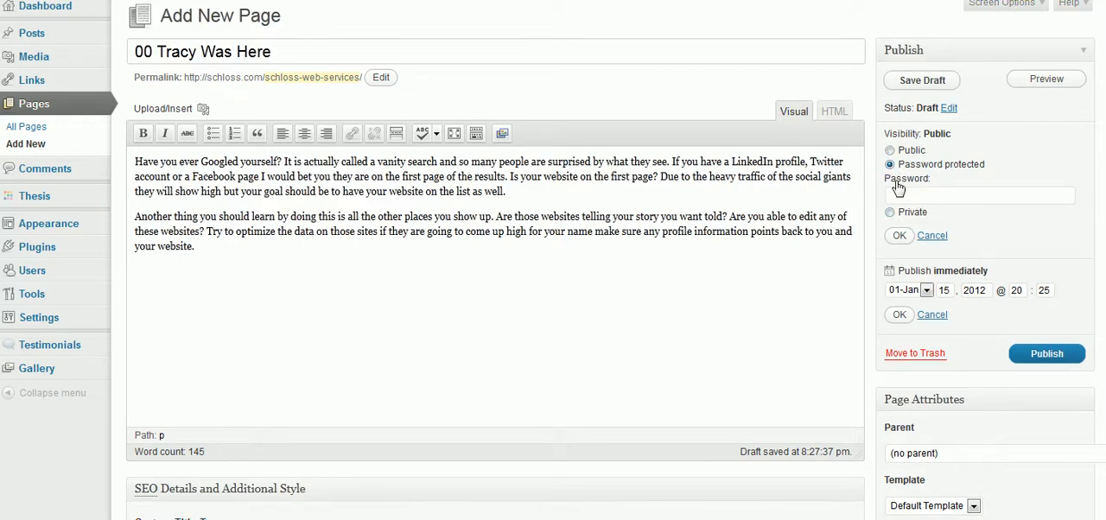
left_click(891, 151)
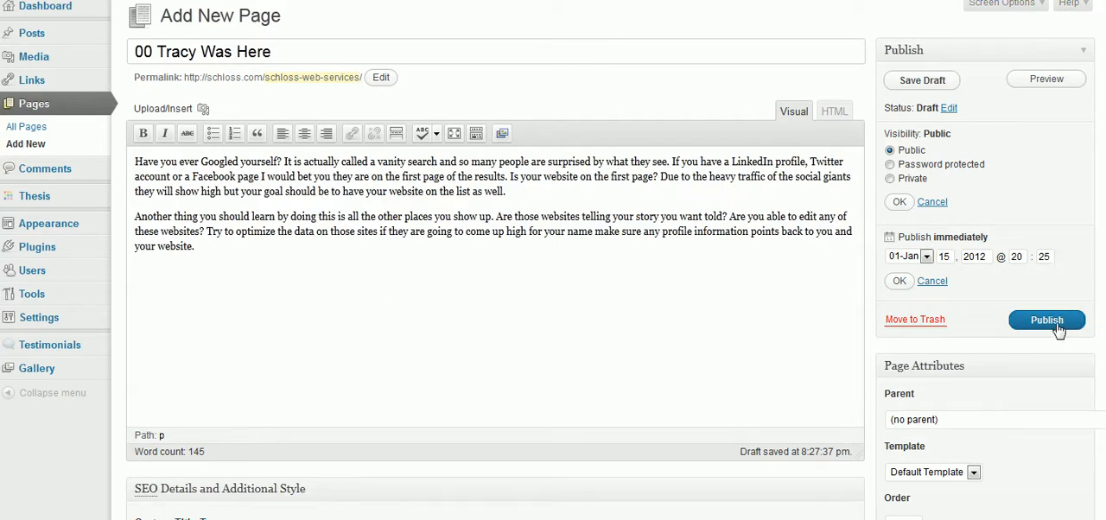
Step: Publish the new page and look at the live site's navigation bar
left_click(1051, 322)
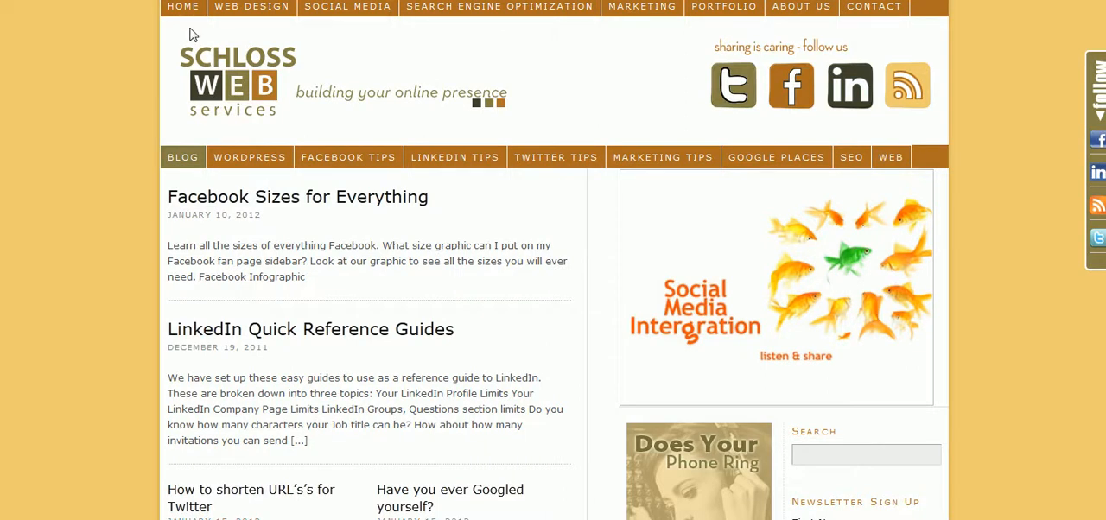
mouse_move(192, 33)
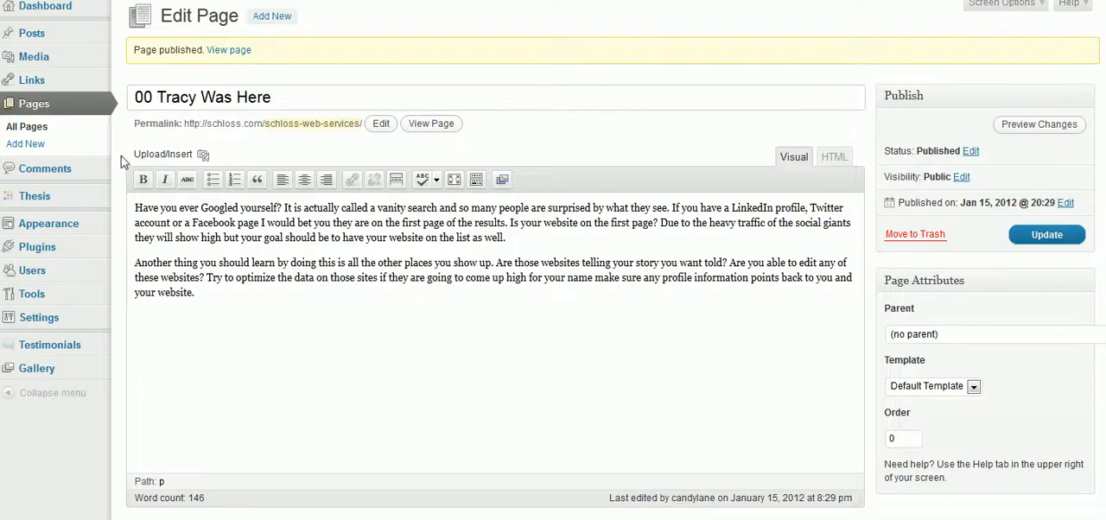
Step: Set the new page's navigation label in the Top Main Nav menu to the first name plus "HELLO" in capitals, and save the menu
mouse_move(101, 227)
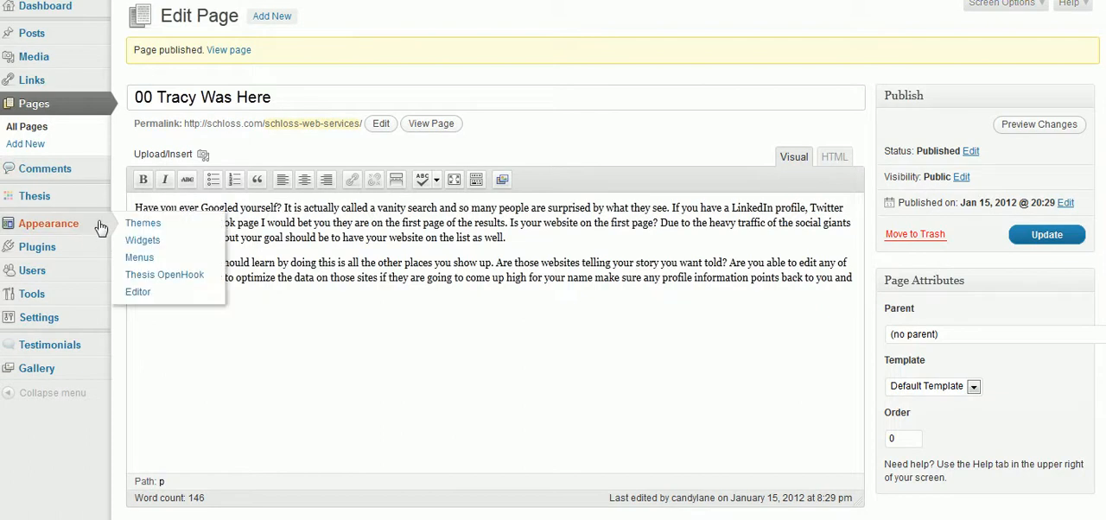
left_click(140, 259)
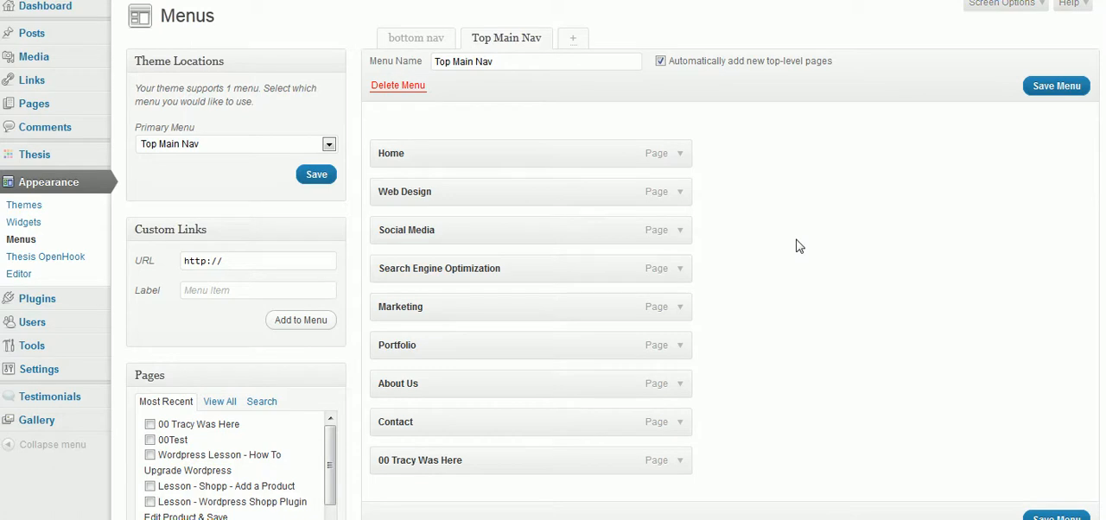
scroll(800, 246, "down", 2)
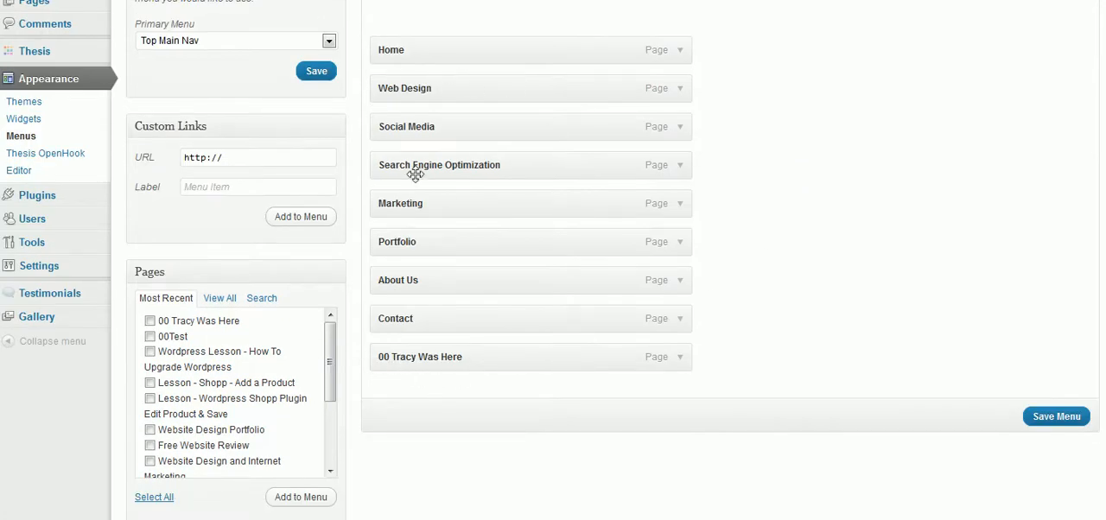
left_click(684, 360)
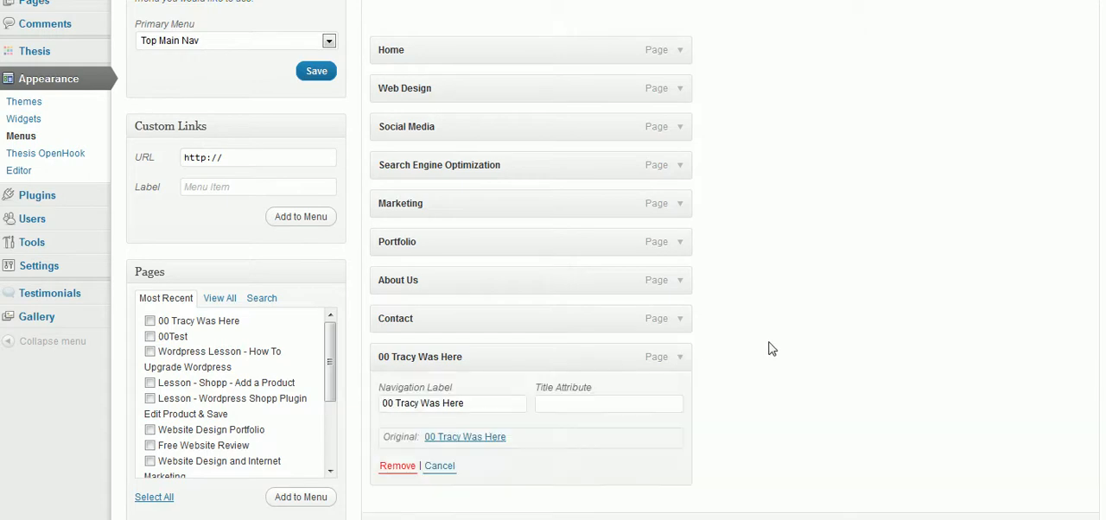
scroll(772, 349, "down", 1)
left_click_drag(483, 352, 339, 353)
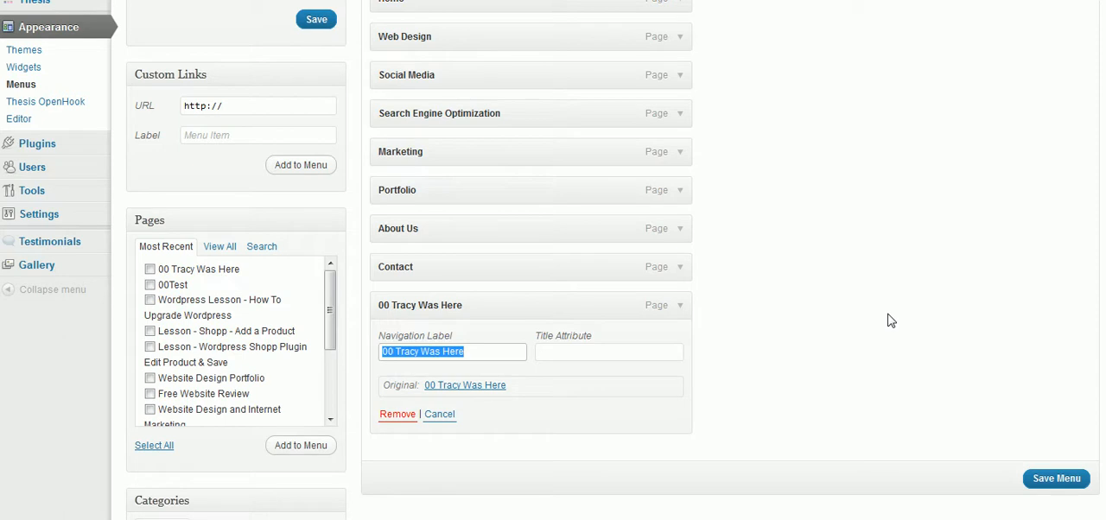
type("TRACY HEL")
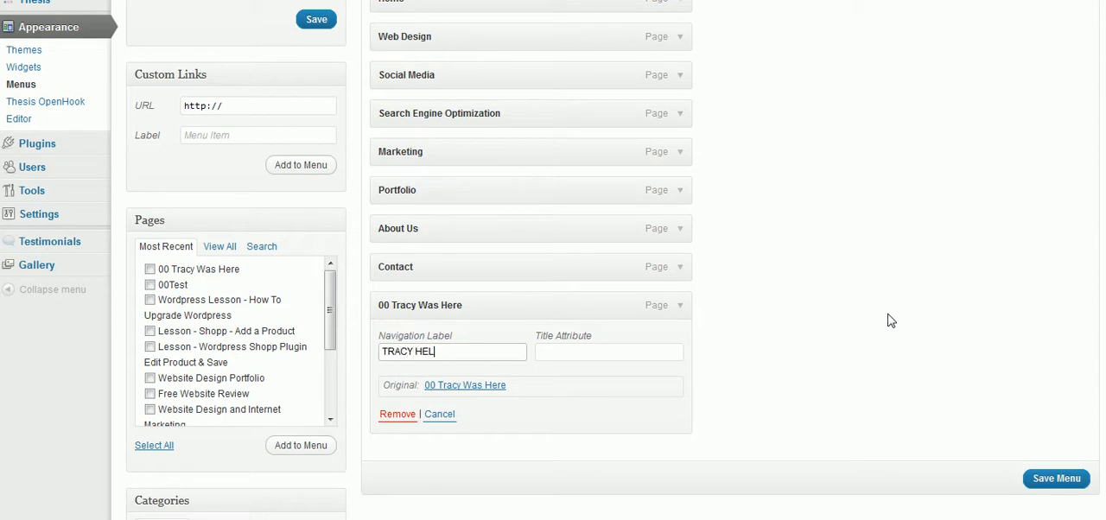
left_click(1056, 479)
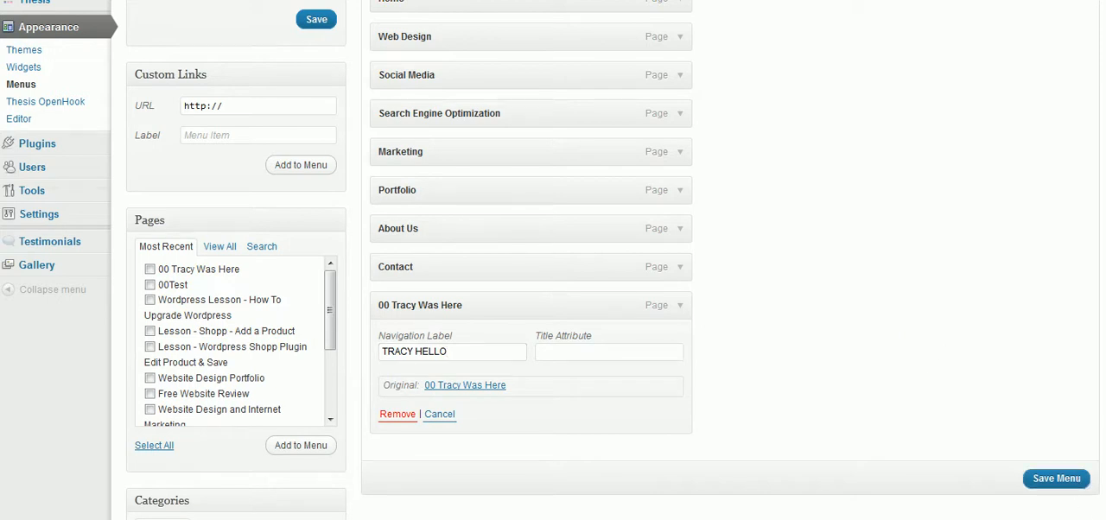
Step: Reload the live site to check the new page's navigation label, and return to the menu editor
key("ctrl+Tab")
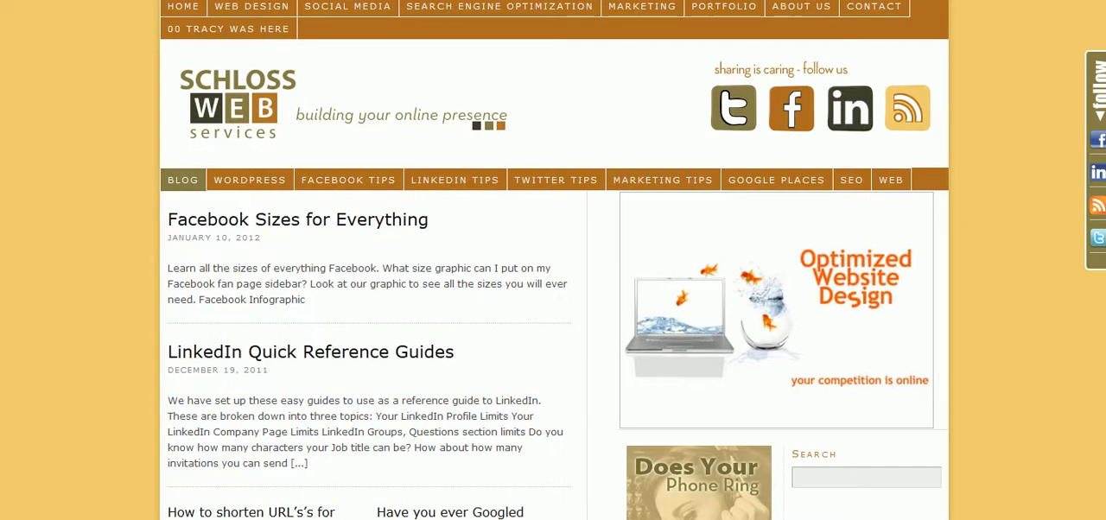
key("F5")
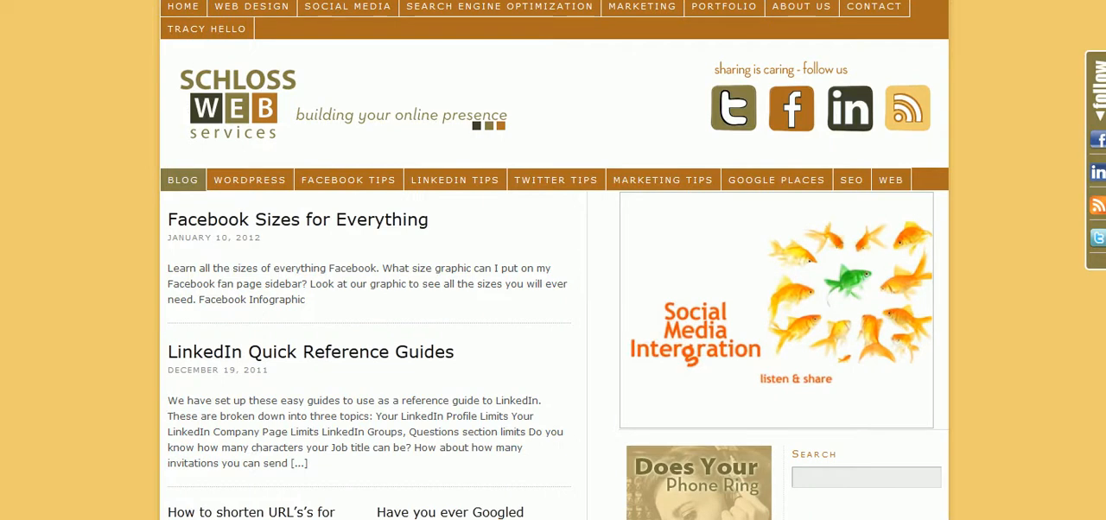
left_click(298, 0)
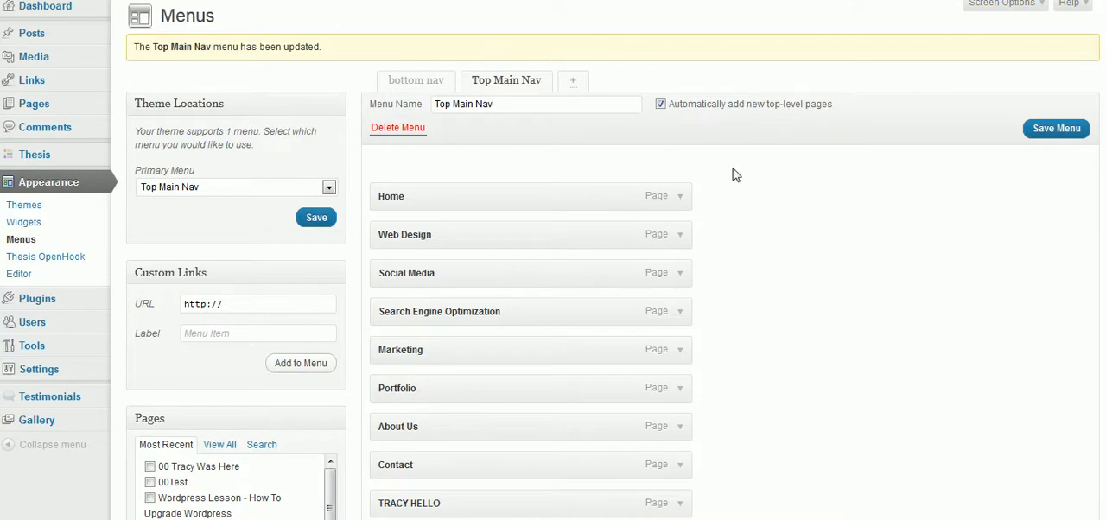
Step: Move the new page's item between Marketing and Portfolio in the Top Main Nav menu, save it, and check the order on the live site
scroll(822, 282, "down", 3)
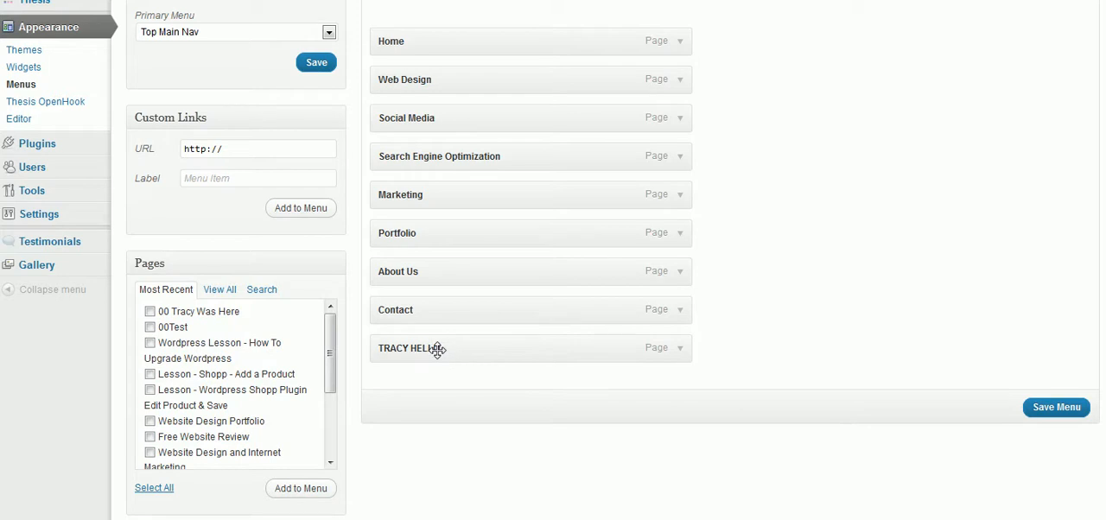
left_click(681, 350)
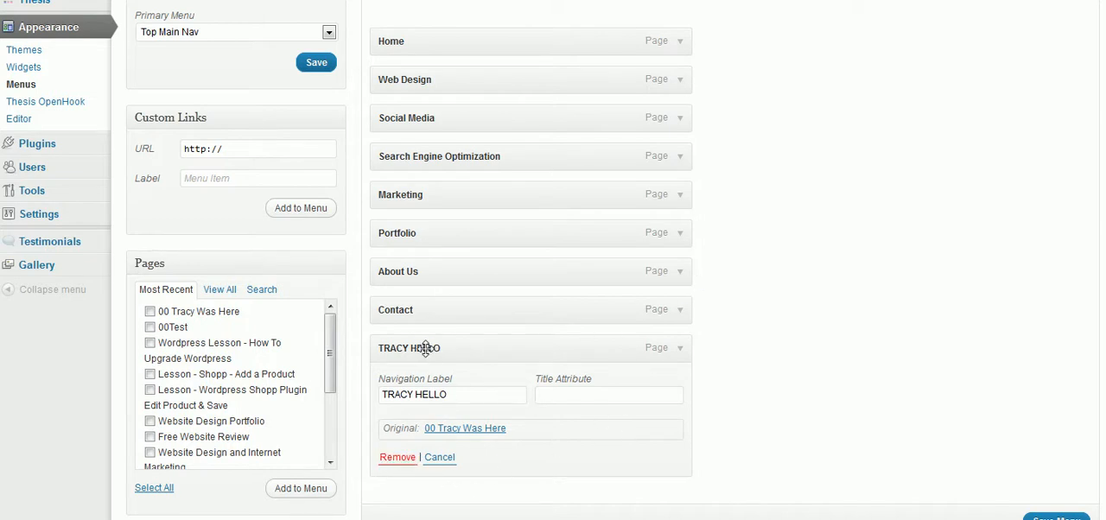
left_click(682, 351)
left_click_drag(405, 352, 402, 233)
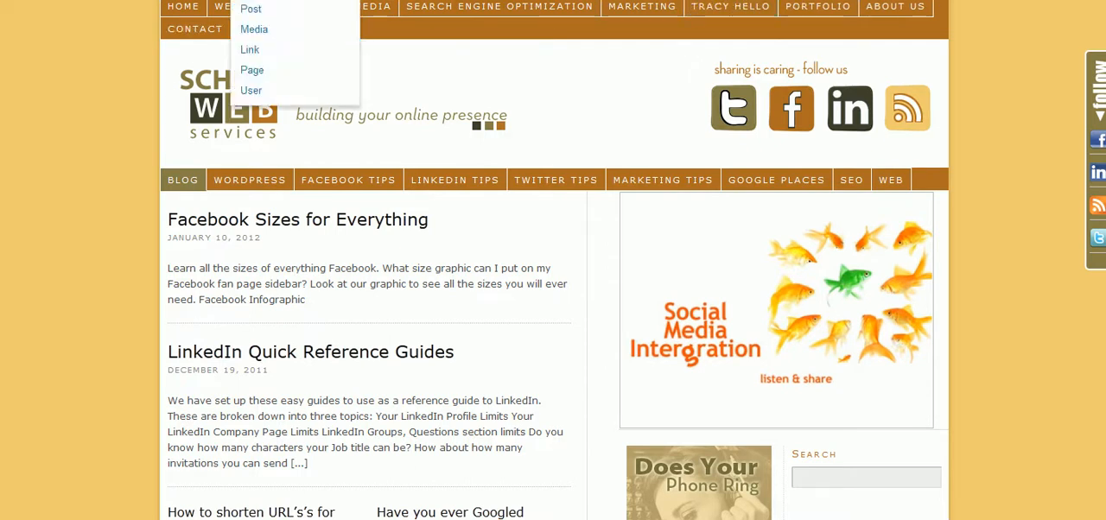
key("ctrl+Tab")
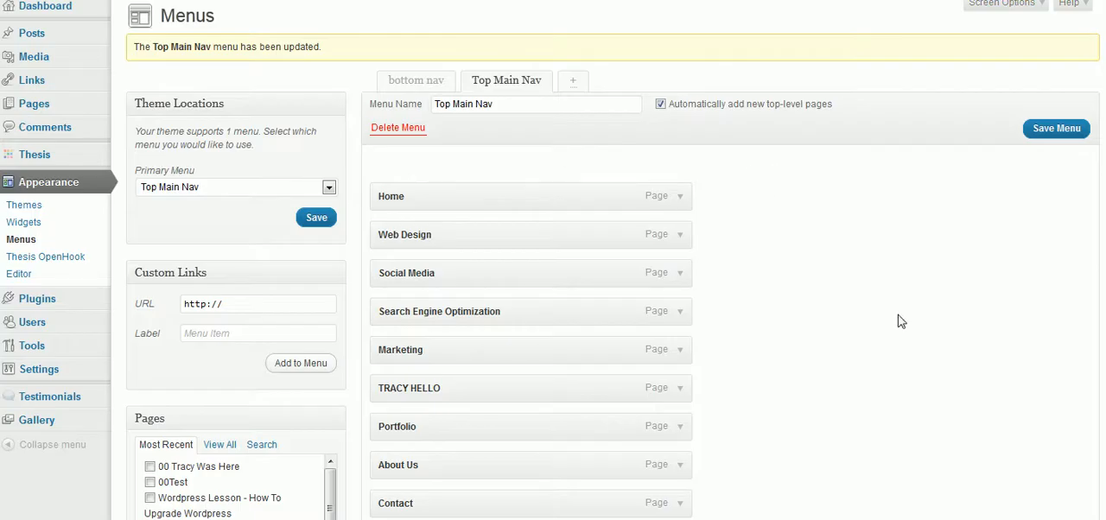
Step: Nest the new page's item under Marketing, save the menu, and check the Marketing drop-down on the live site
scroll(900, 321, "down", 2)
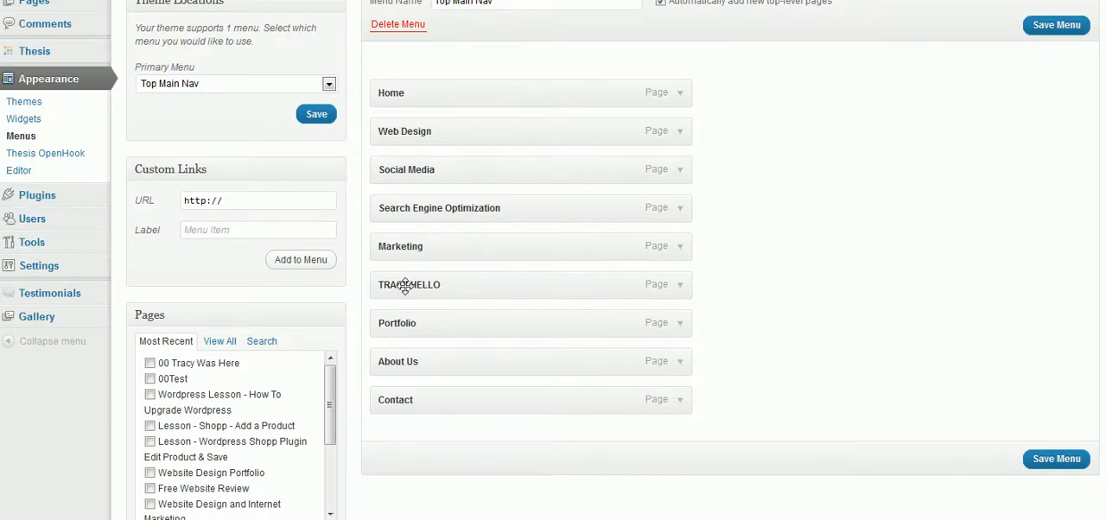
left_click_drag(417, 286, 453, 286)
left_click(1082, 465)
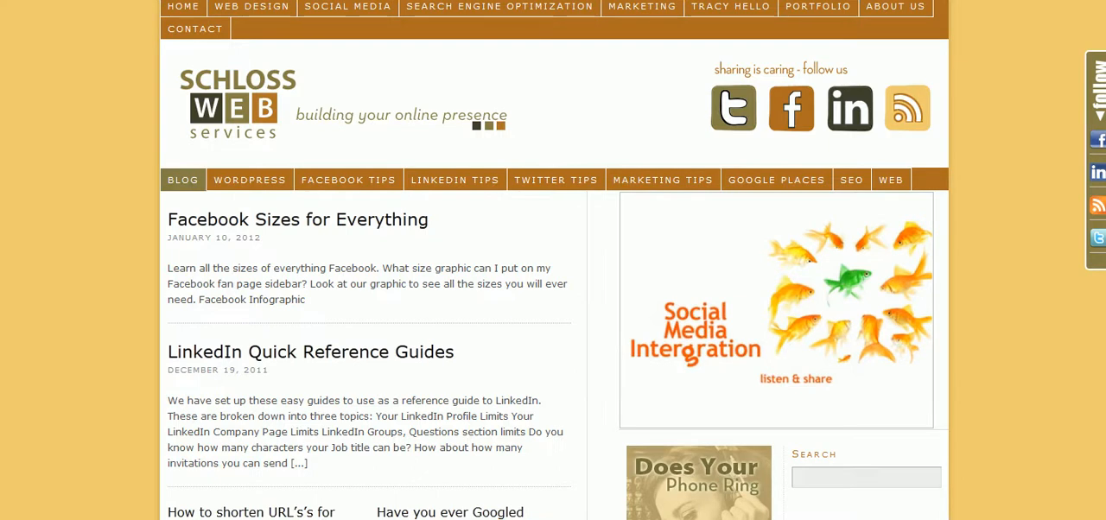
mouse_move(644, 15)
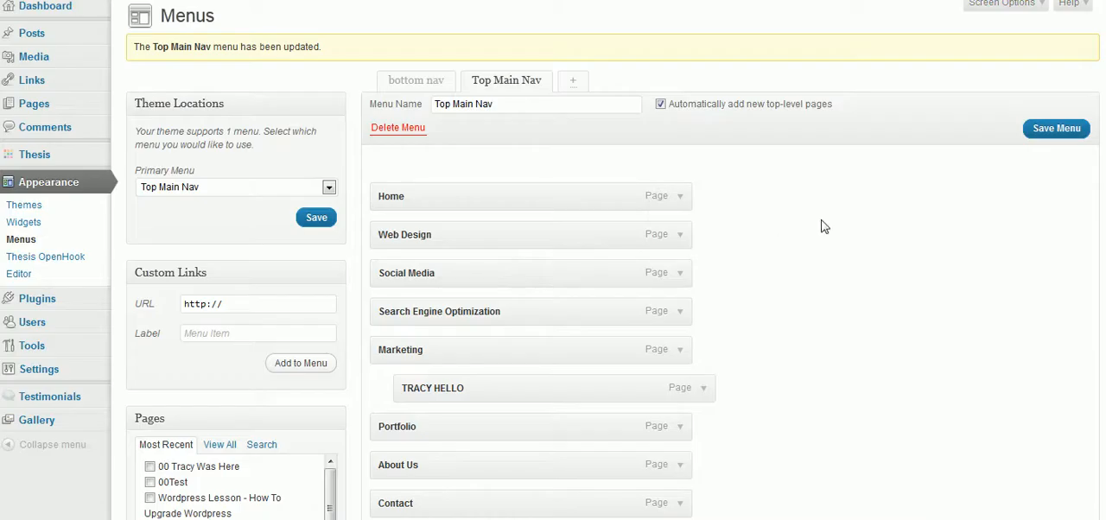
Step: Move the new page's item under Social Media as a sub-item in the Top Main Nav menu
scroll(826, 205, "down", 1)
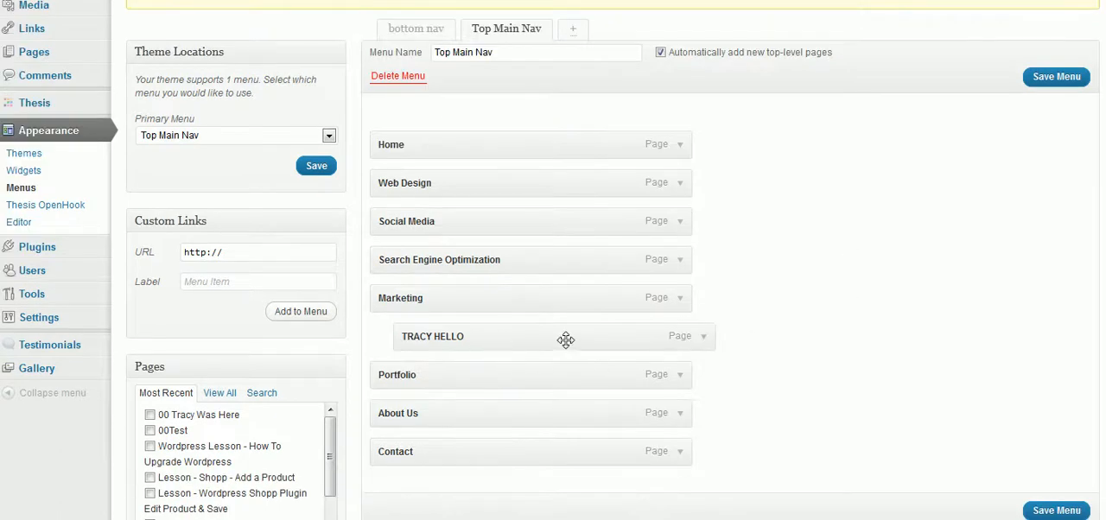
left_click_drag(536, 338, 499, 260)
left_click_drag(506, 261, 543, 264)
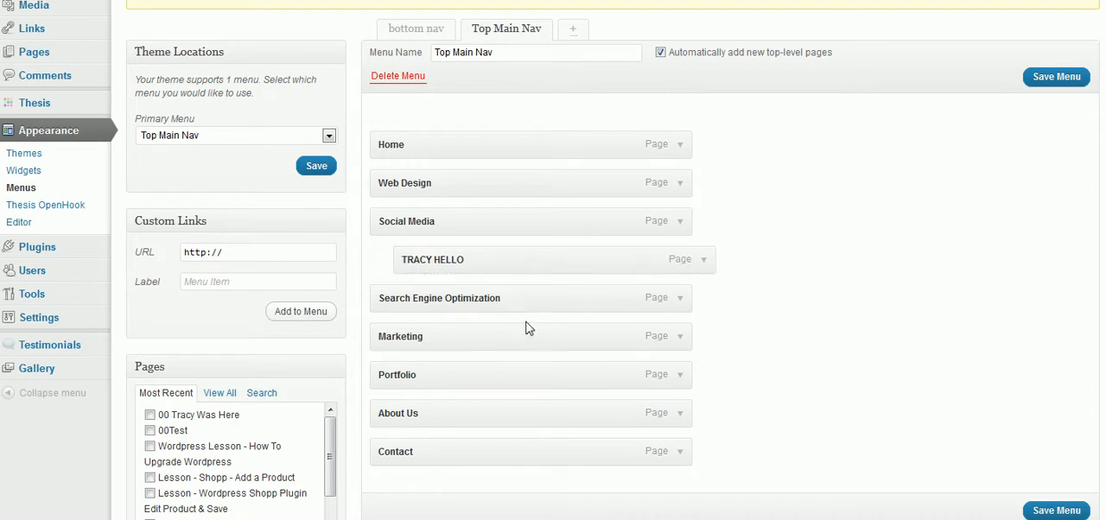
mouse_move(492, 302)
left_mouse_down()
mouse_move(577, 295)
mouse_move(489, 300)
left_mouse_up()
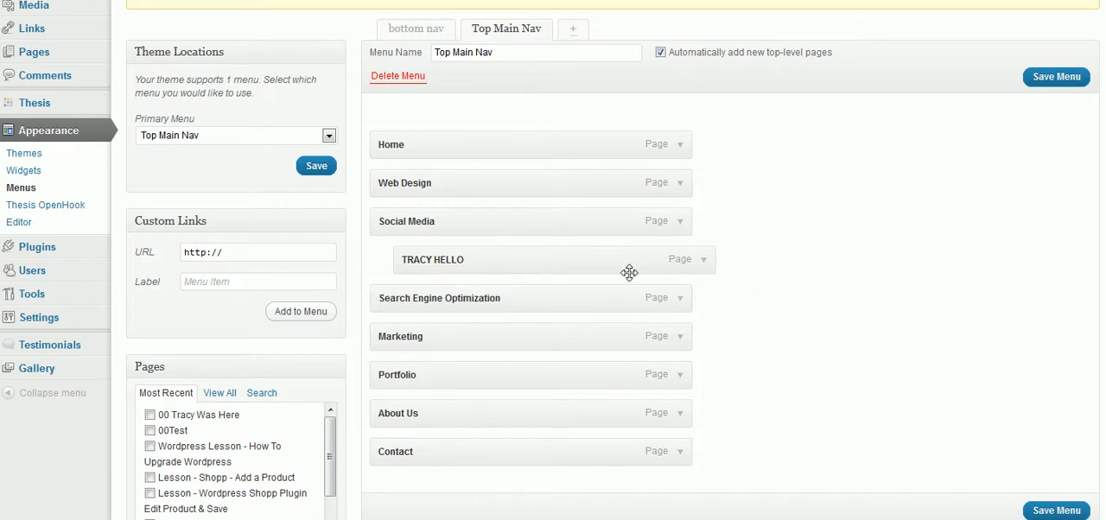
Step: Remove the new page's item from the Top Main Nav menu and save the menu
left_click(705, 262)
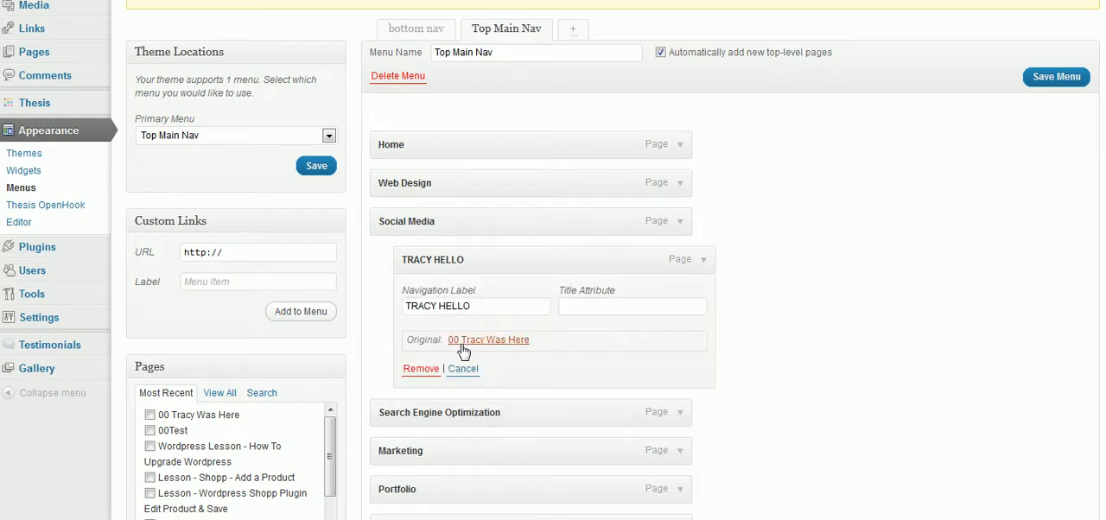
left_click(420, 370)
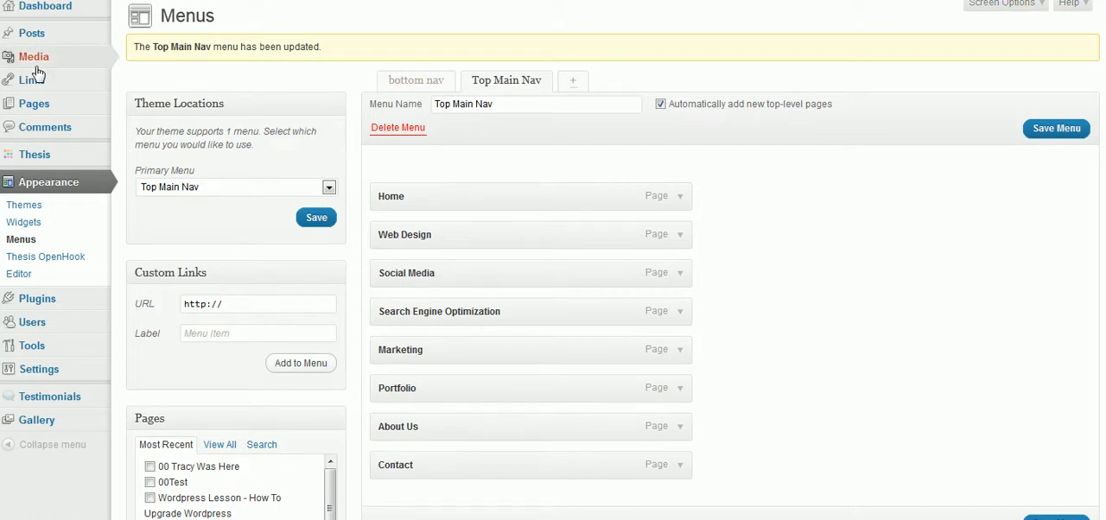
mouse_move(48, 75)
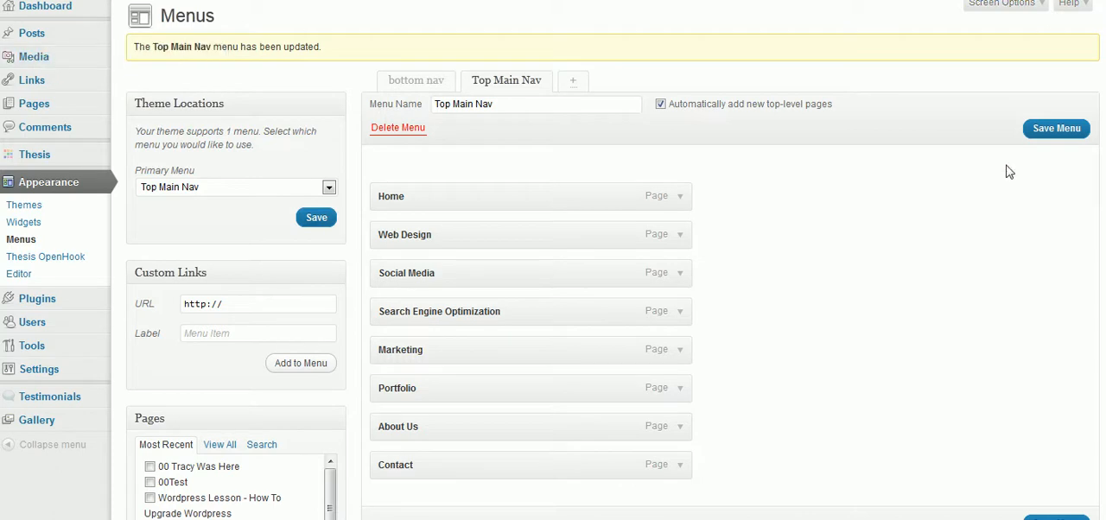